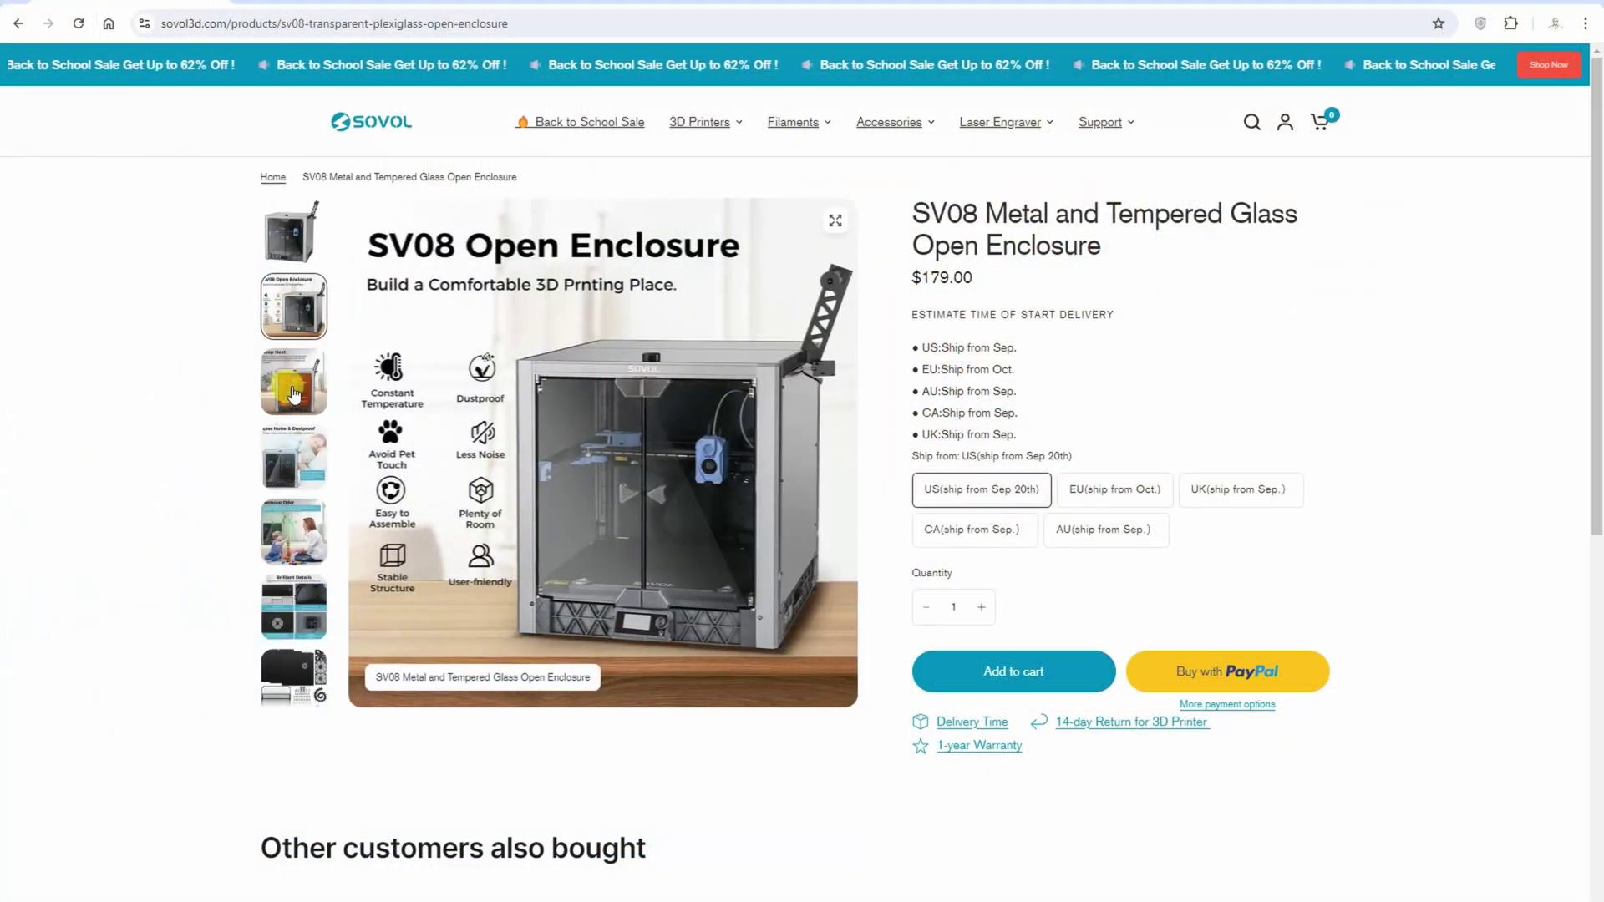
# View the Keep Heat, Less Noise & Dustproof, Remove Odor and Brilliant Details gallery images in turn
pyautogui.click(292, 394)
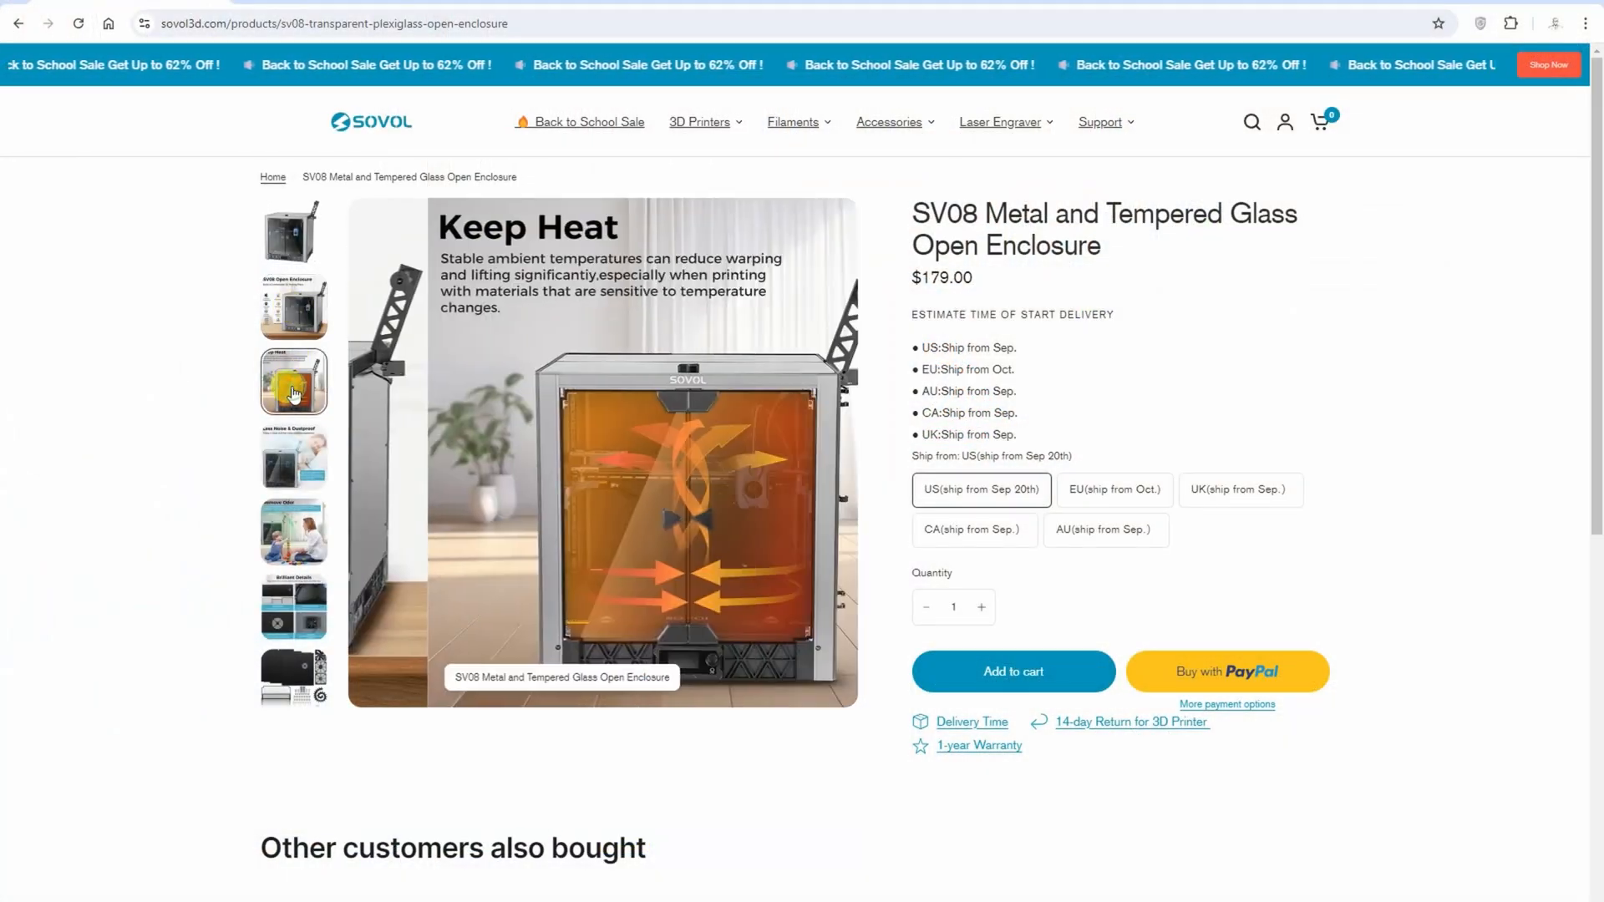
pyautogui.click(296, 472)
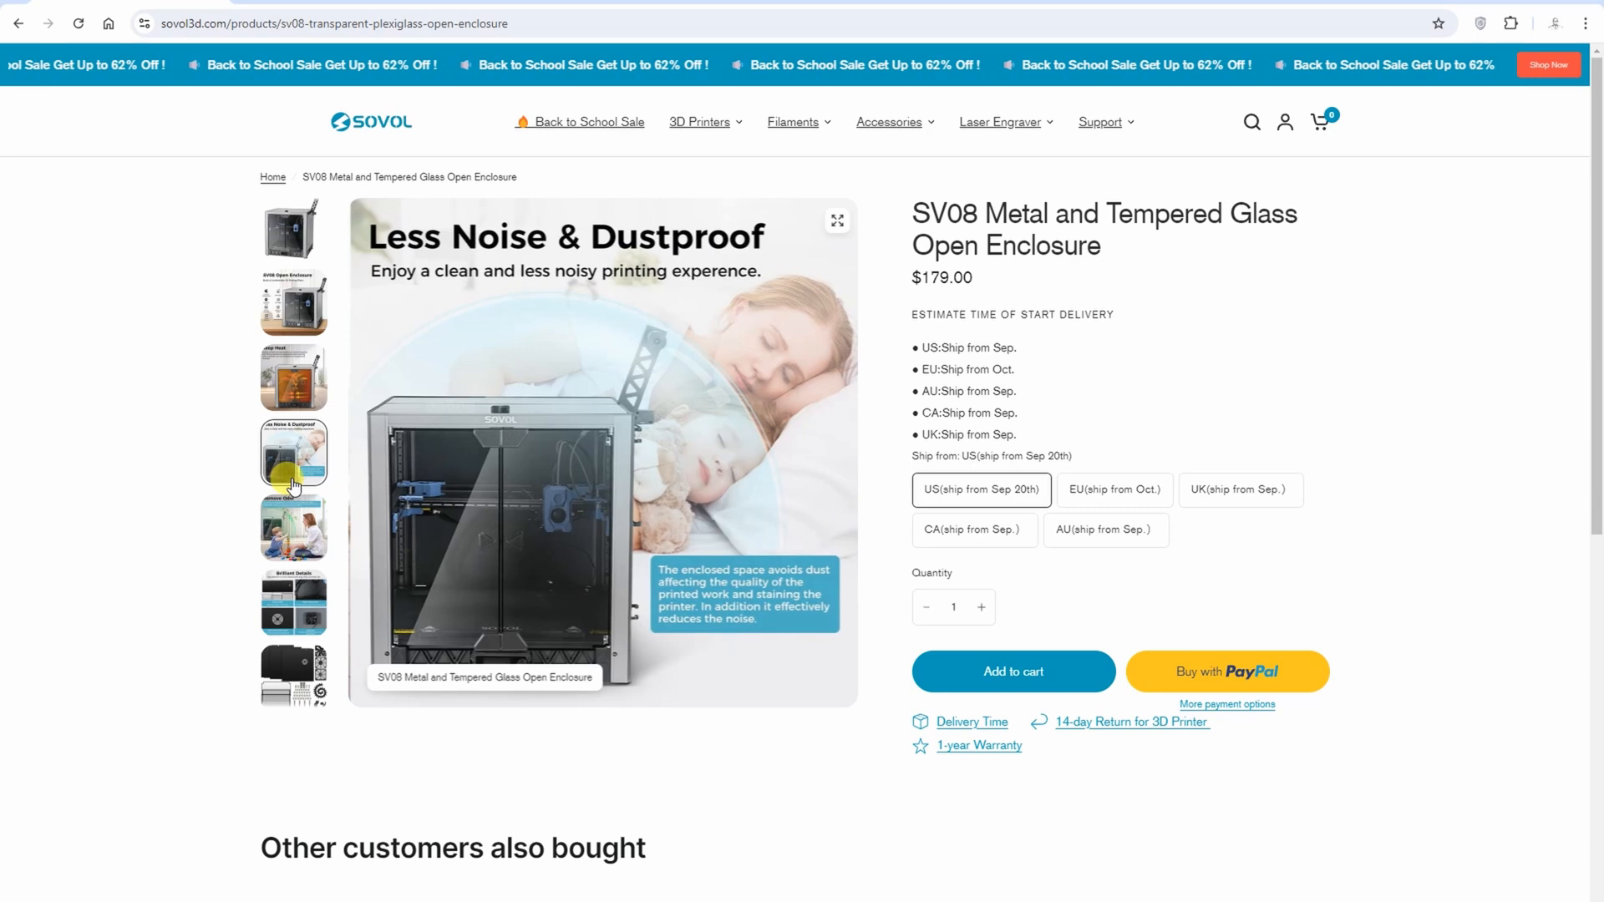
pyautogui.click(298, 533)
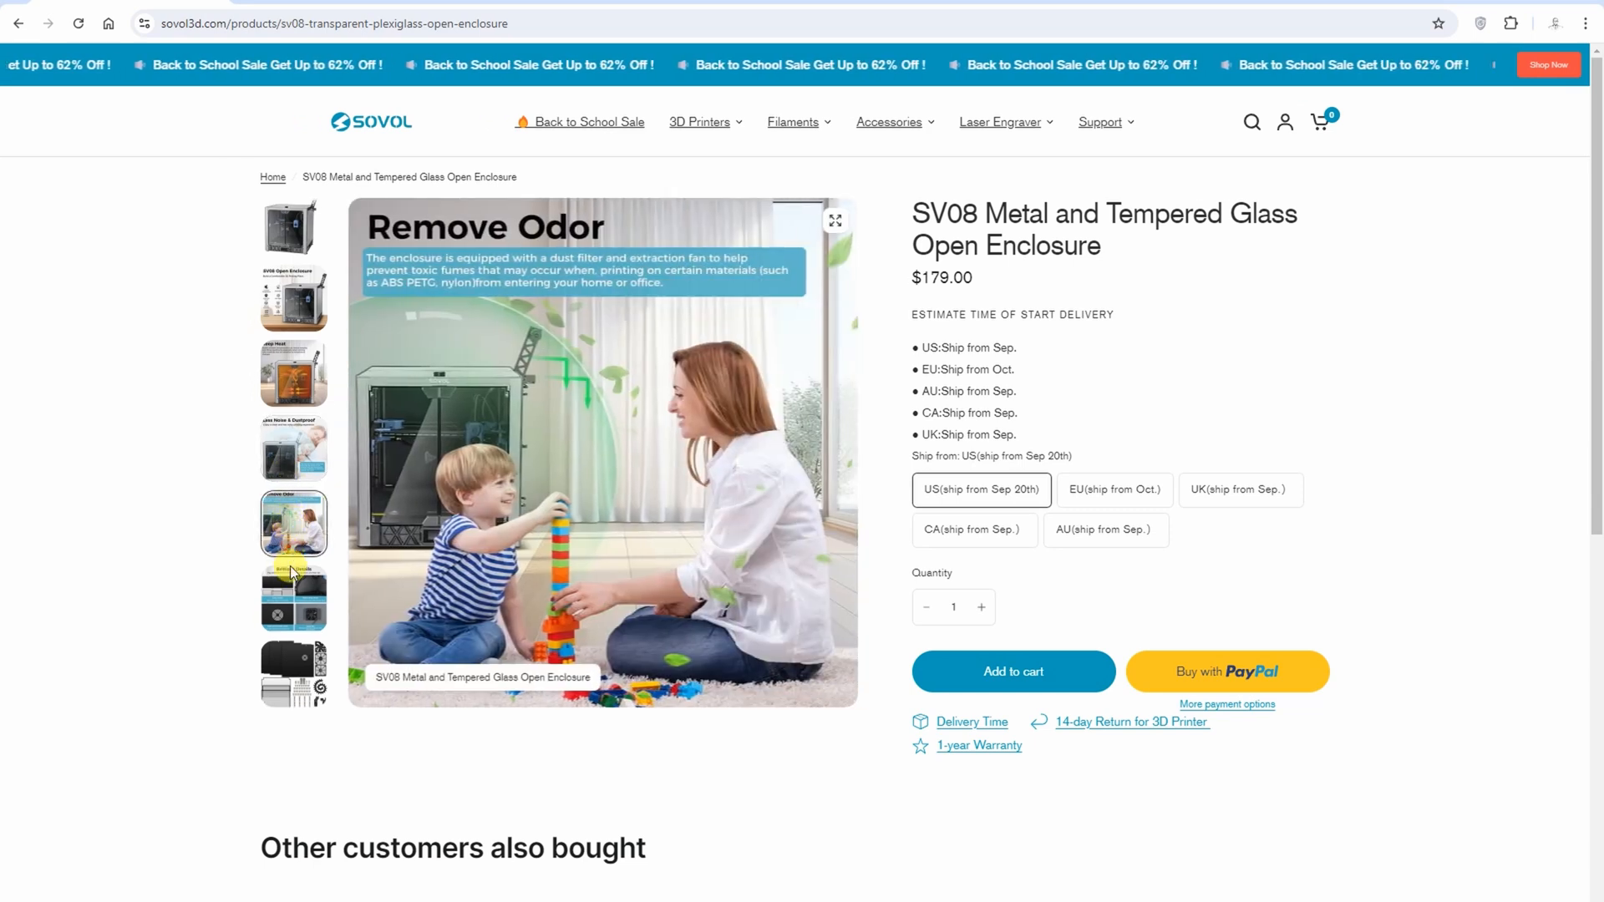
pyautogui.click(292, 594)
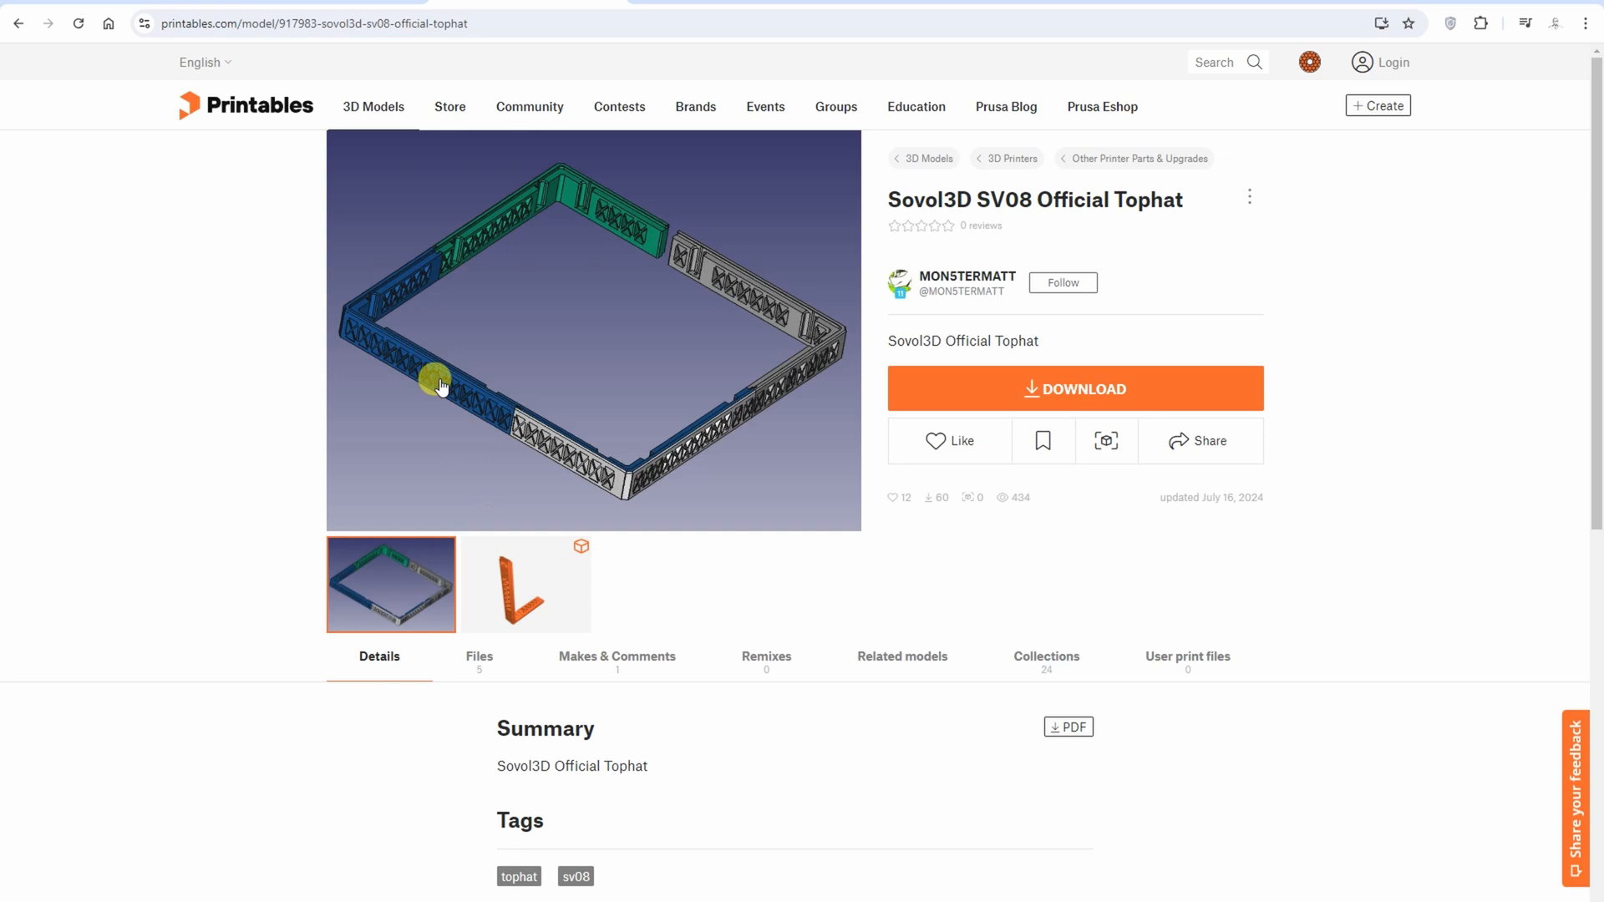
# View the orange L-shaped tophat part image from the thumbnails below the main picture
pyautogui.click(528, 611)
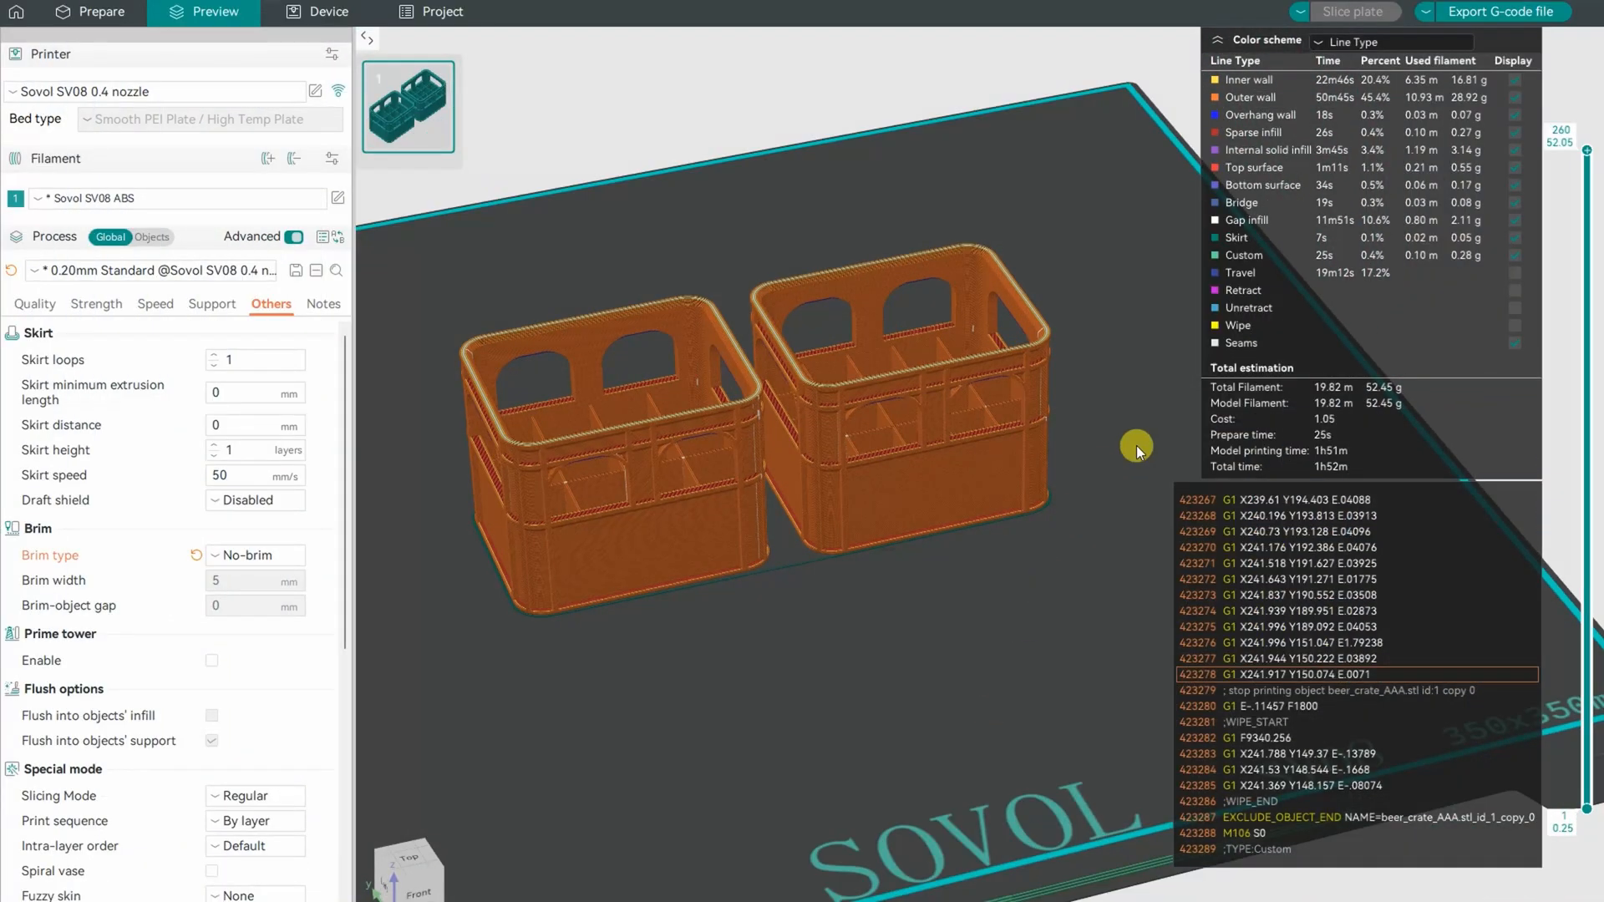
# Show the Sovol SV08 ABS filament settings with its 260 °C nozzle print temperature
pyautogui.click(337, 197)
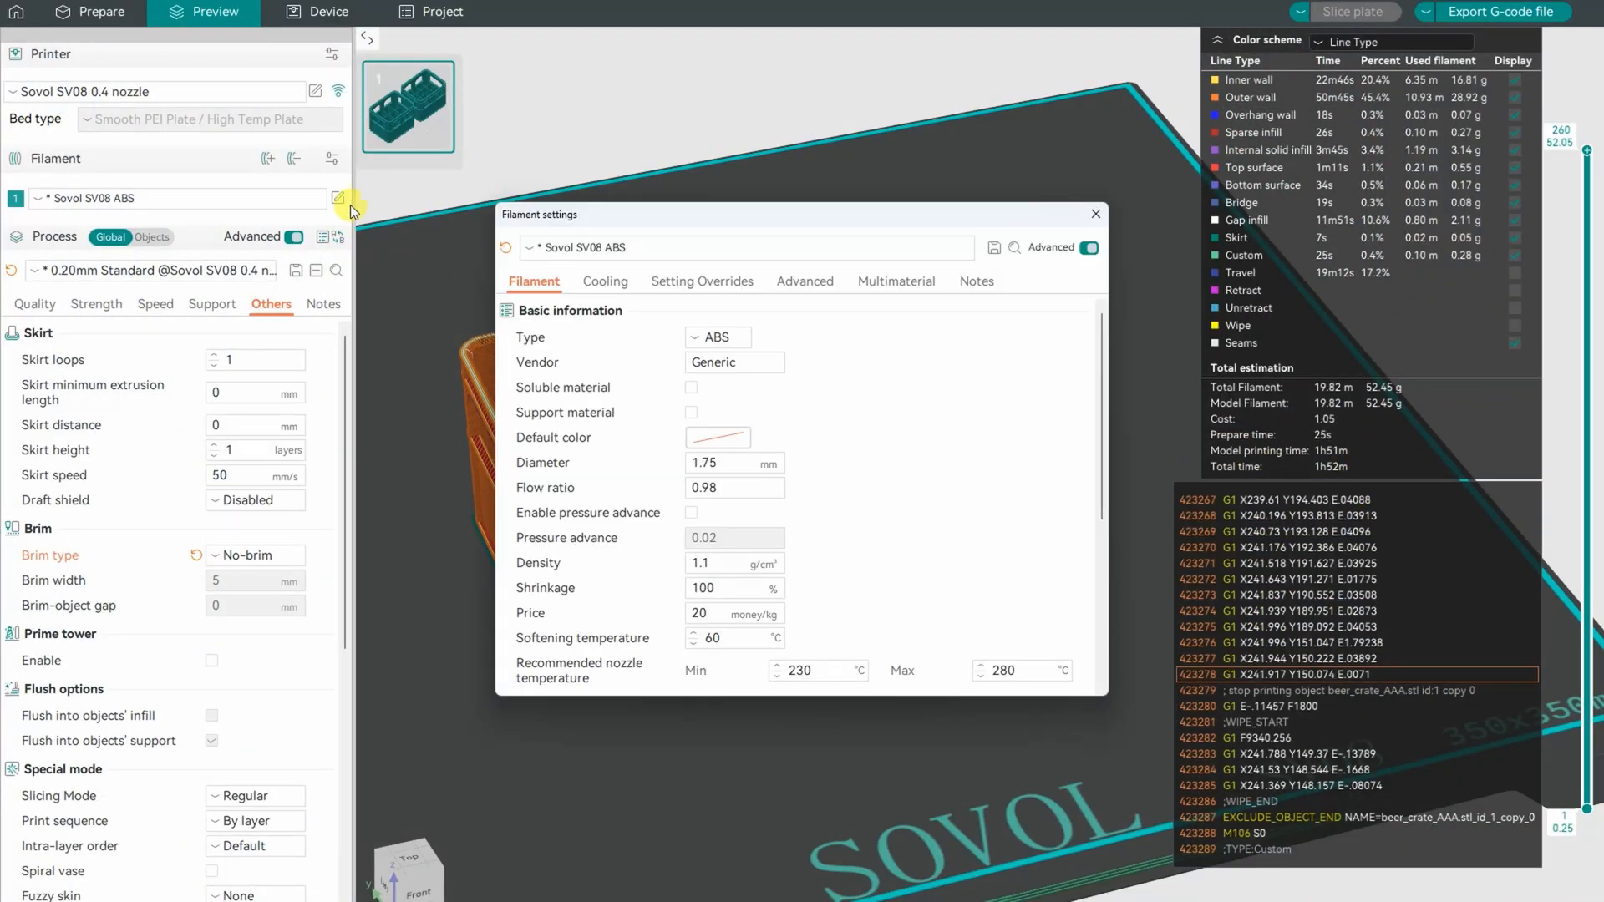
pyautogui.scroll(-3, 899, 454)
pyautogui.scroll(-3, 903, 462)
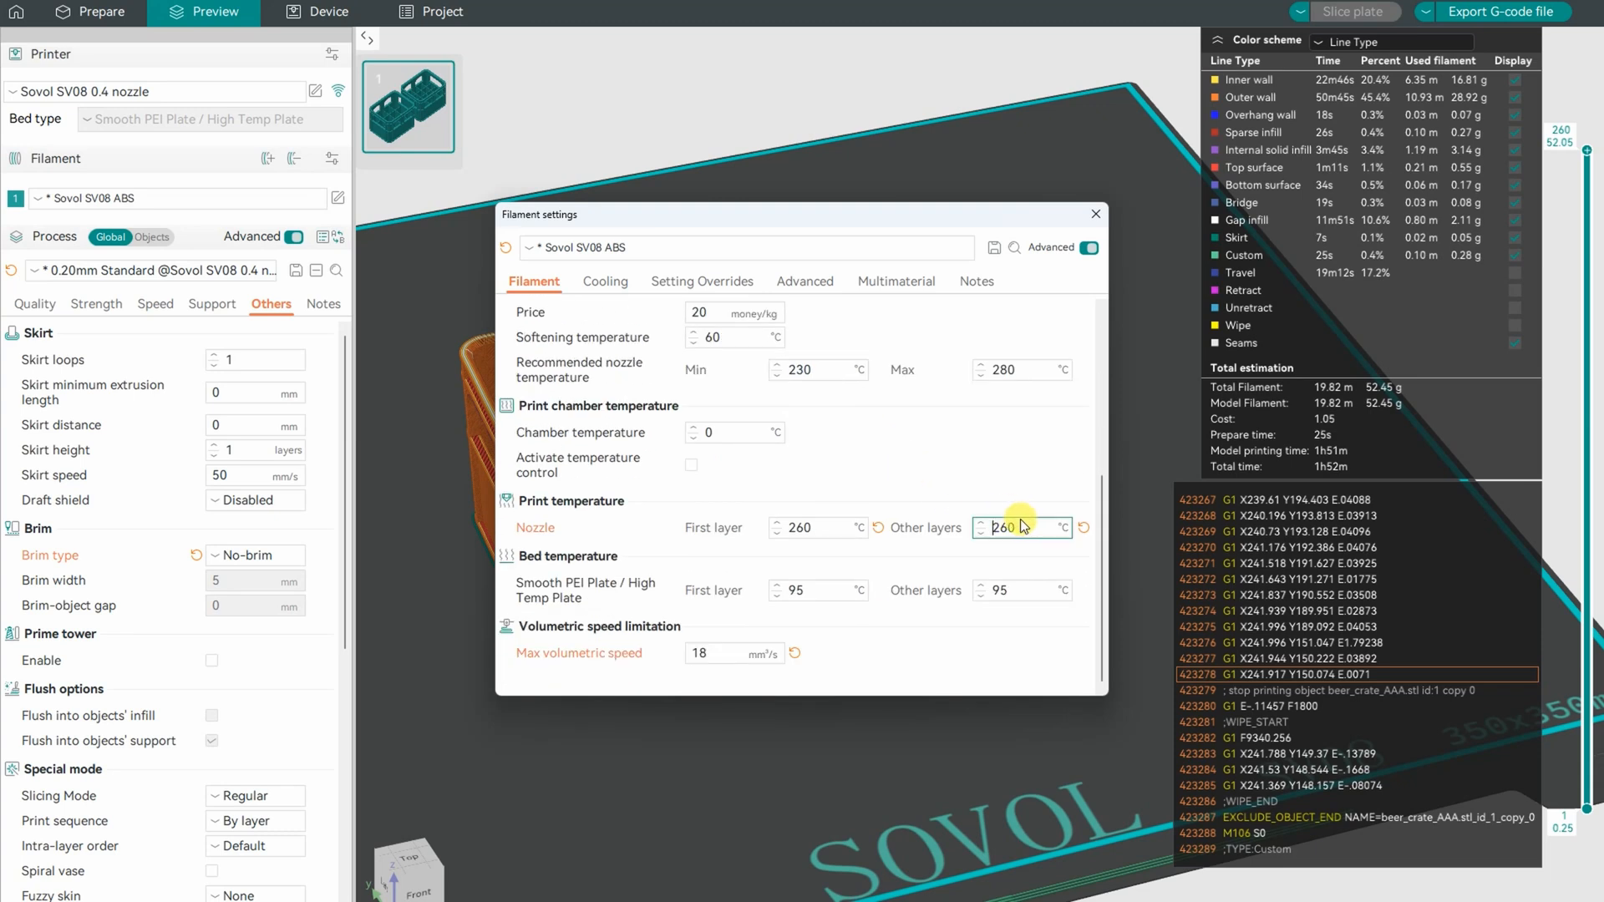